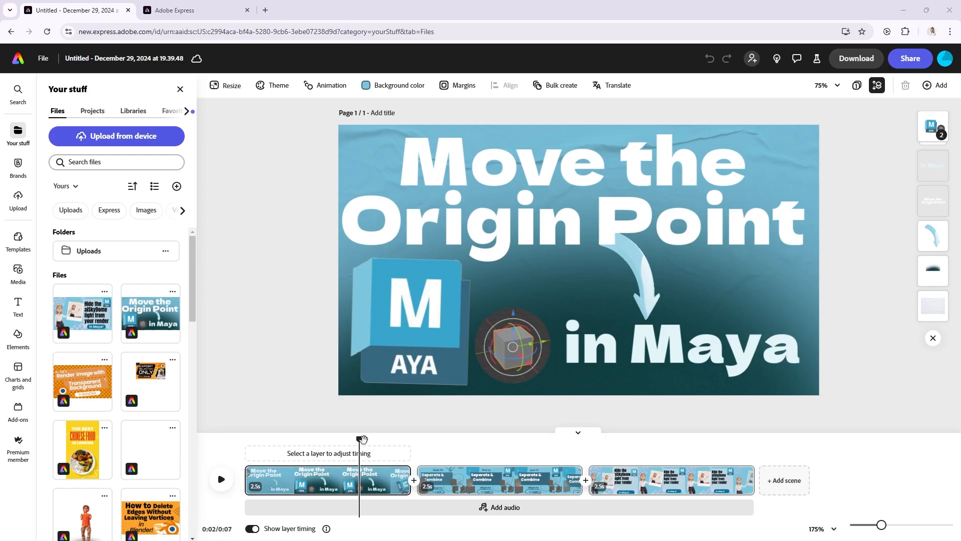
Delete the second and third scenes, keeping only the "Move the Origin Point in Maya" scene
left_click_drag(340, 450, 359, 473)
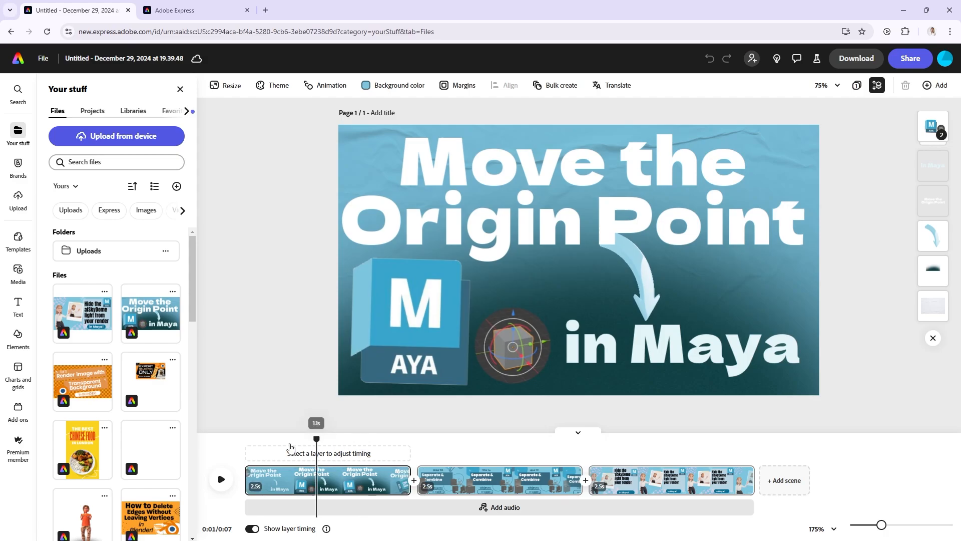
left_click_drag(290, 447, 441, 498)
mouse_move(332, 514)
left_mouse_down()
mouse_move(300, 514)
mouse_move(328, 512)
left_mouse_up()
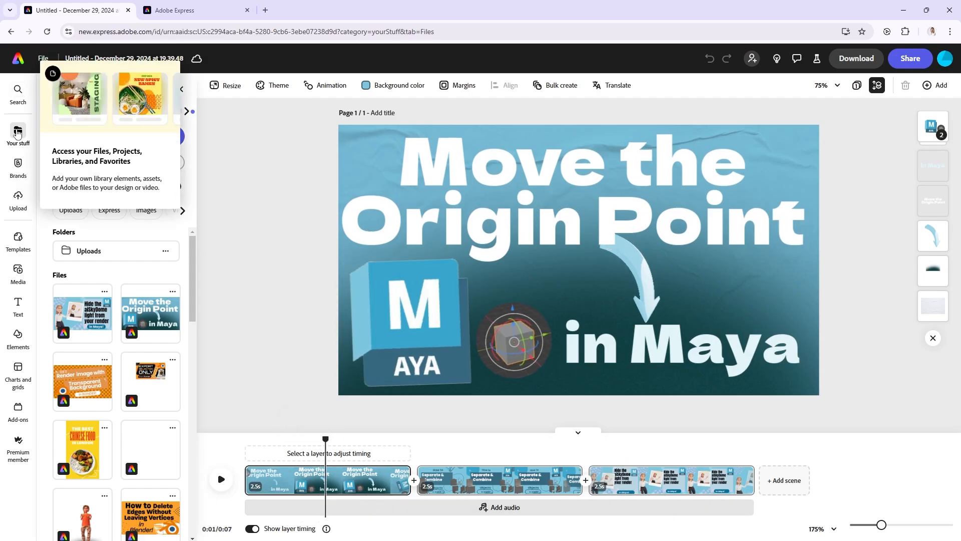
left_click(442, 482)
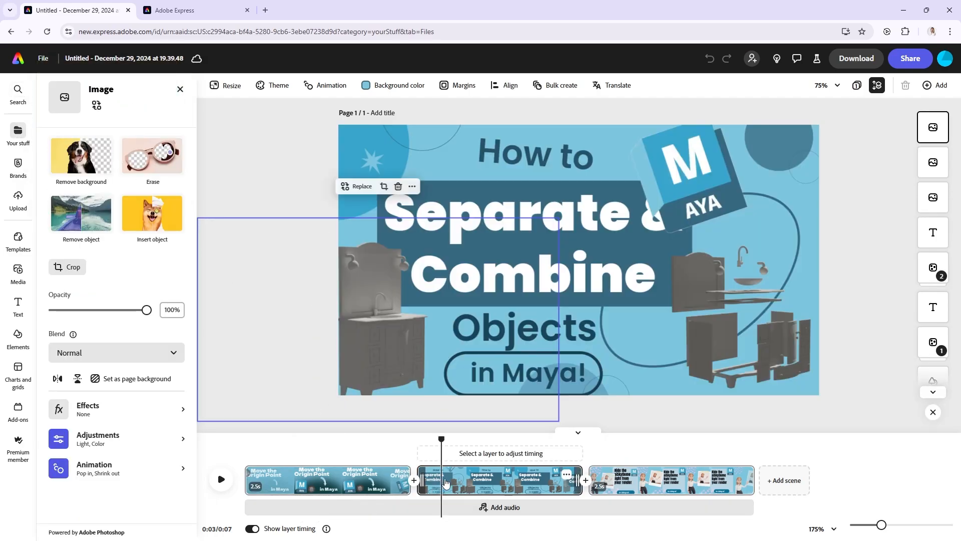
key("Delete")
key("Delete")
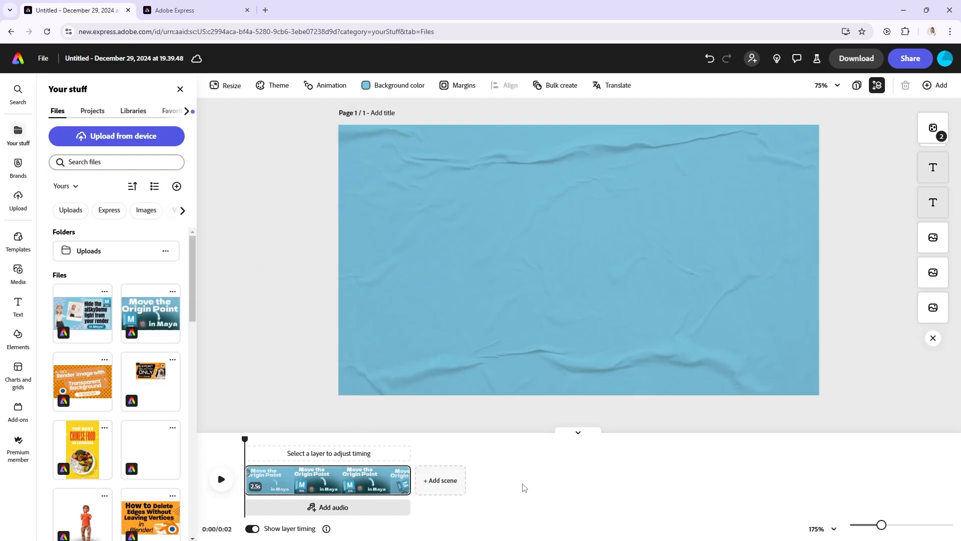
Try placing the "Hide the aiSkyDome light" design file as a single image in a new scene
left_click(428, 481)
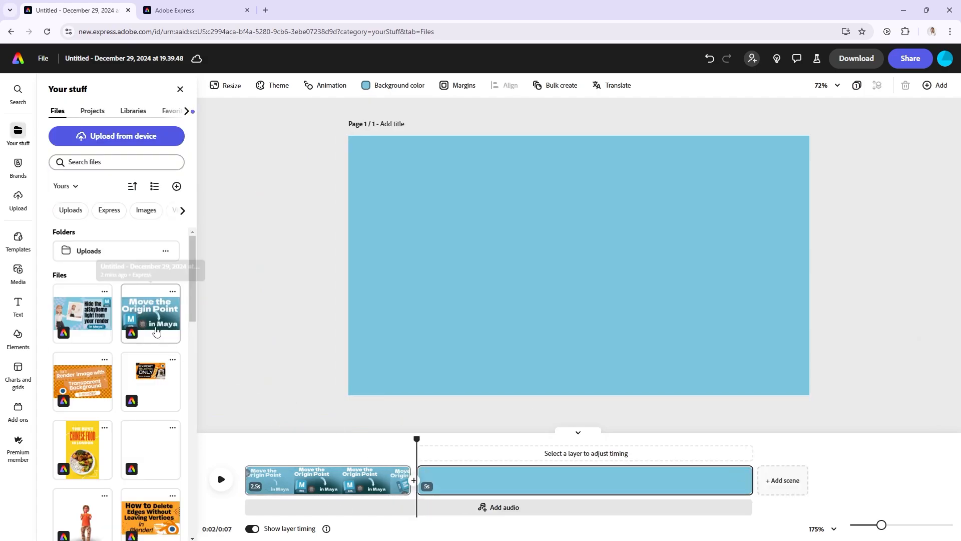
left_click_drag(80, 313, 440, 485)
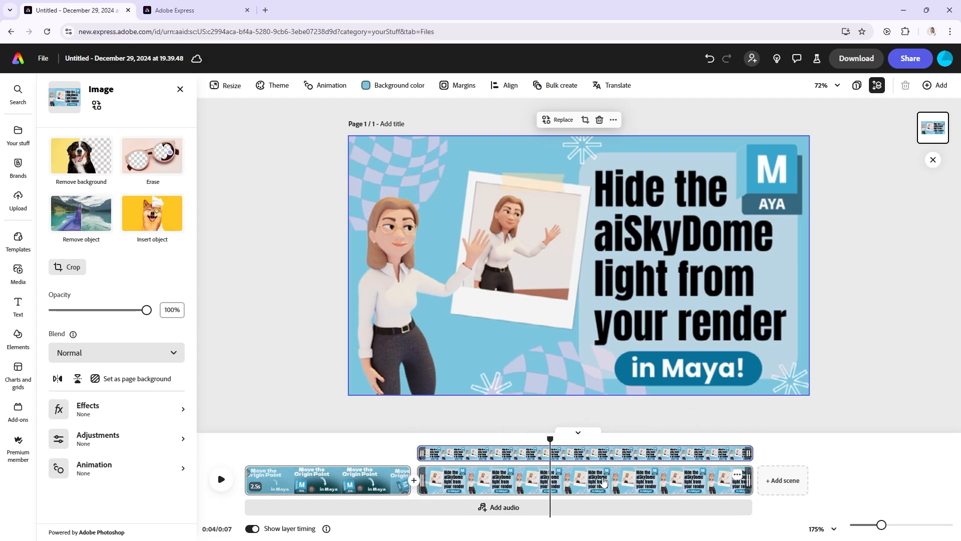
left_click(602, 483)
key("Delete")
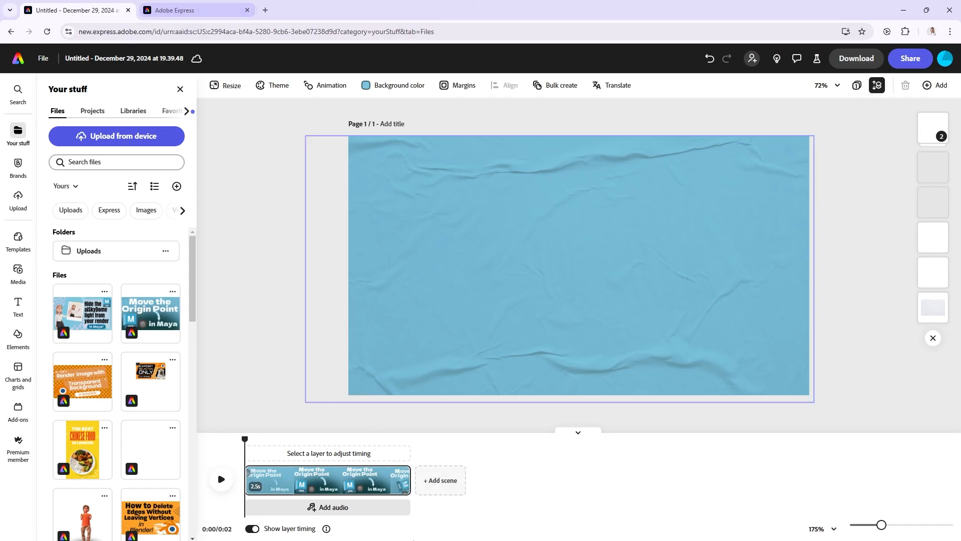
Show the saved files in the second tab and split the December 29 project into its own window beside it
left_click(201, 12)
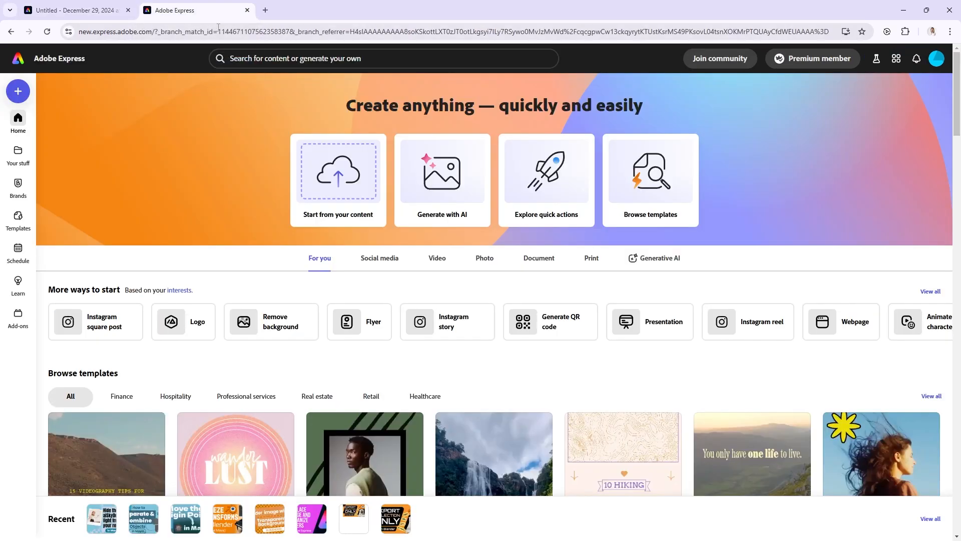
left_click(19, 154)
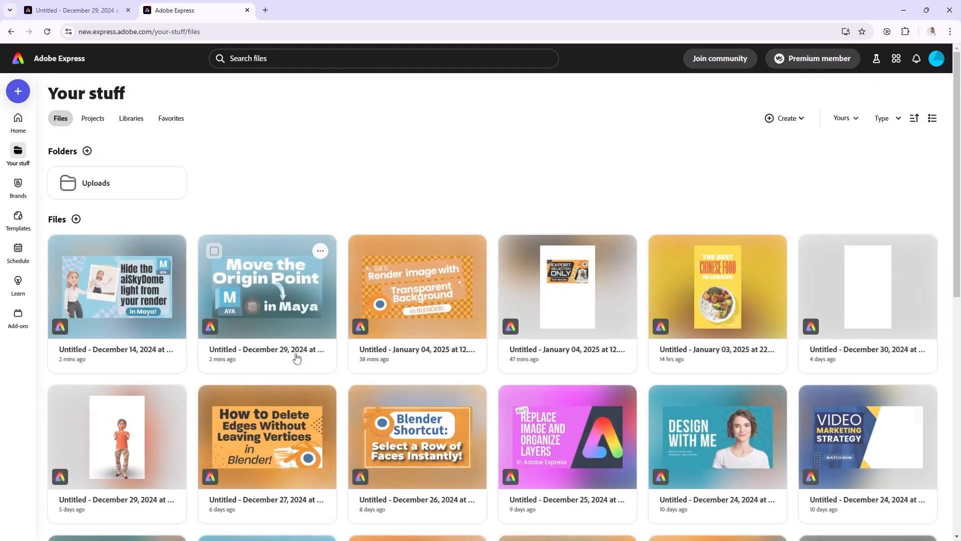
left_click_drag(313, 4, 706, 15)
left_click(536, 10)
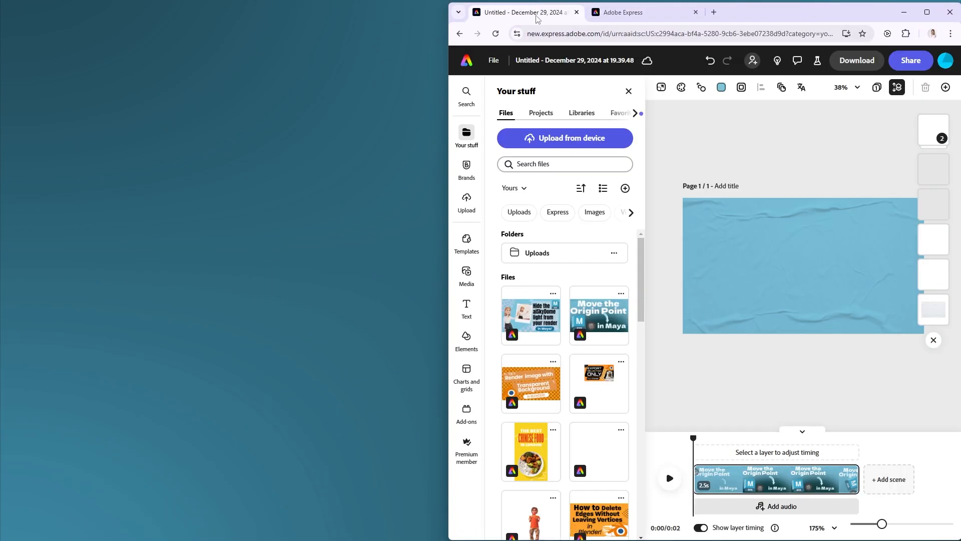
left_click_drag(536, 10, 89, 14)
Open the "Hide the aiSkyDome light from your render" design in the files window and copy all its elements
left_click(684, 213)
left_click(545, 291)
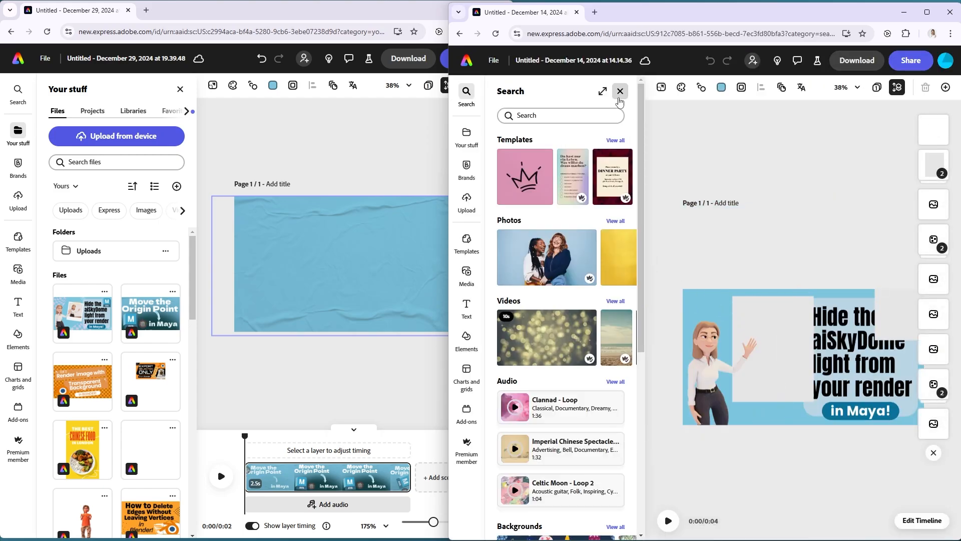
left_click(621, 90)
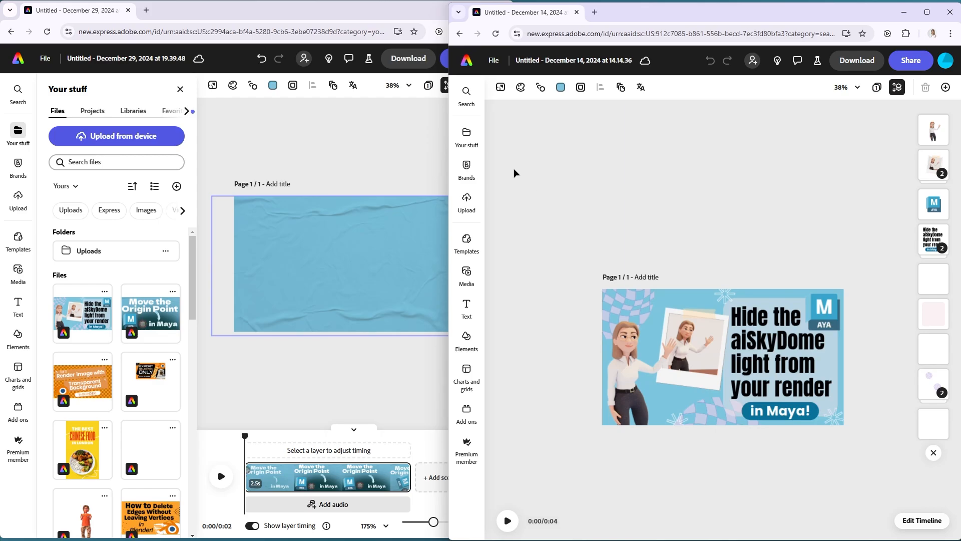
left_click_drag(515, 172, 841, 490)
left_click_drag(515, 170, 915, 523)
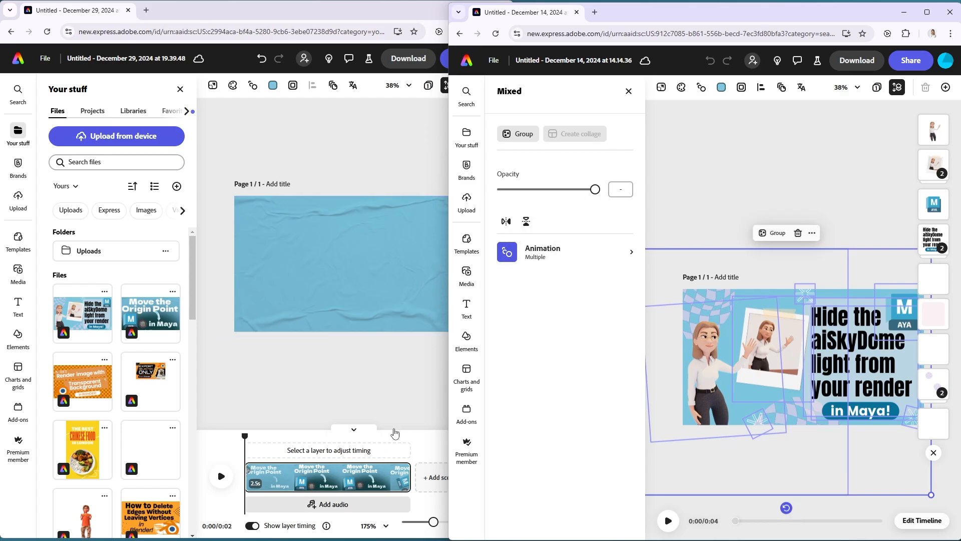
Add a second scene to the December 29 project and paste the copied aiSkyDome elements into it
left_click(427, 411)
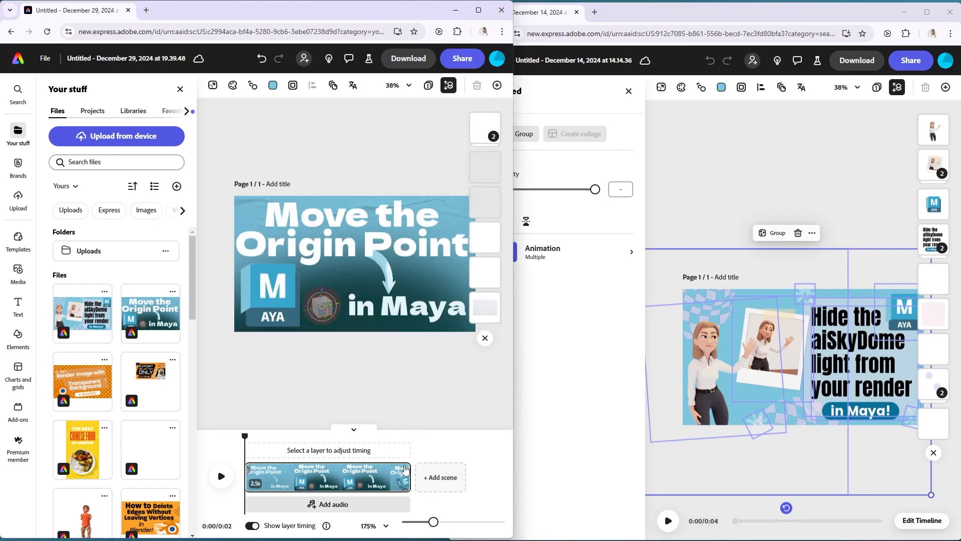
left_click(432, 483)
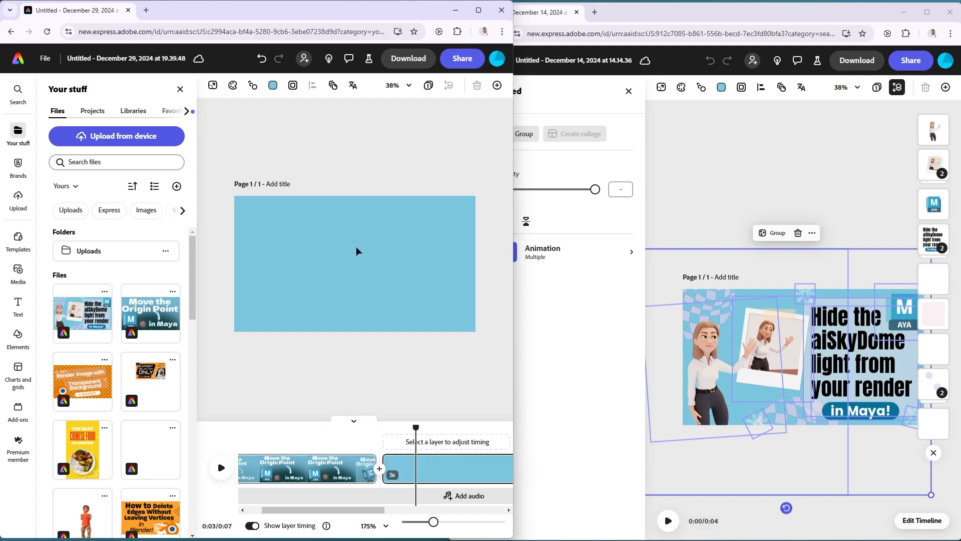
key("ctrl+v")
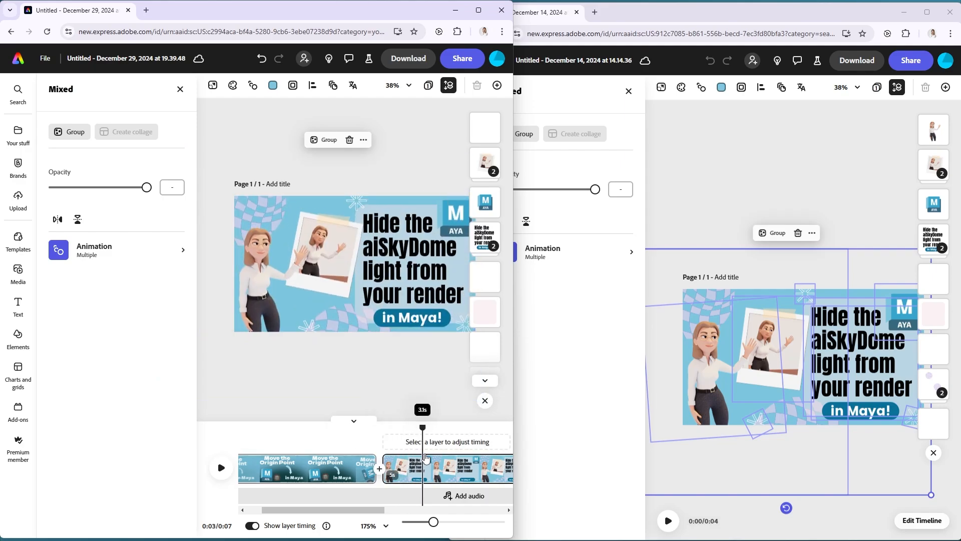
Apply the first scene's duration to all scenes
scroll(458, 474, "right", 5)
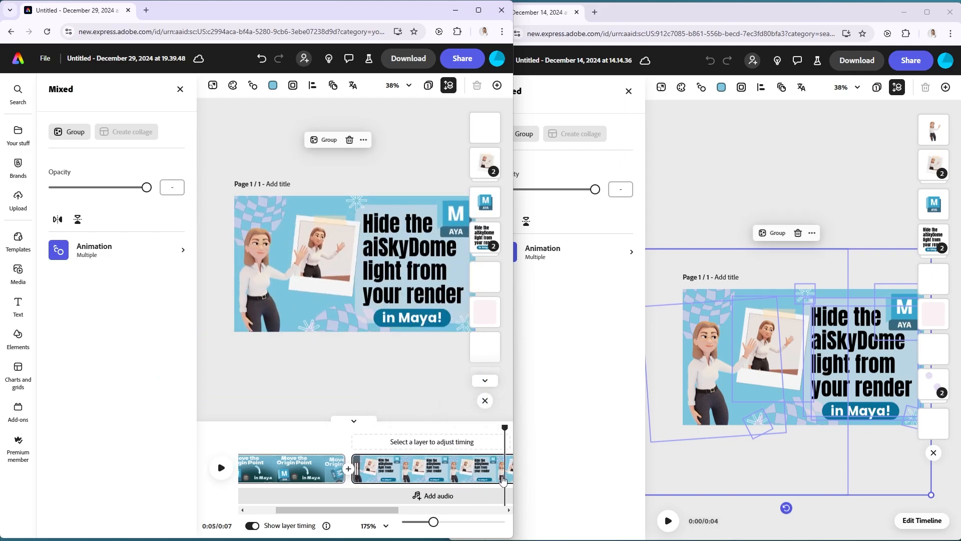
left_click_drag(502, 488, 317, 480)
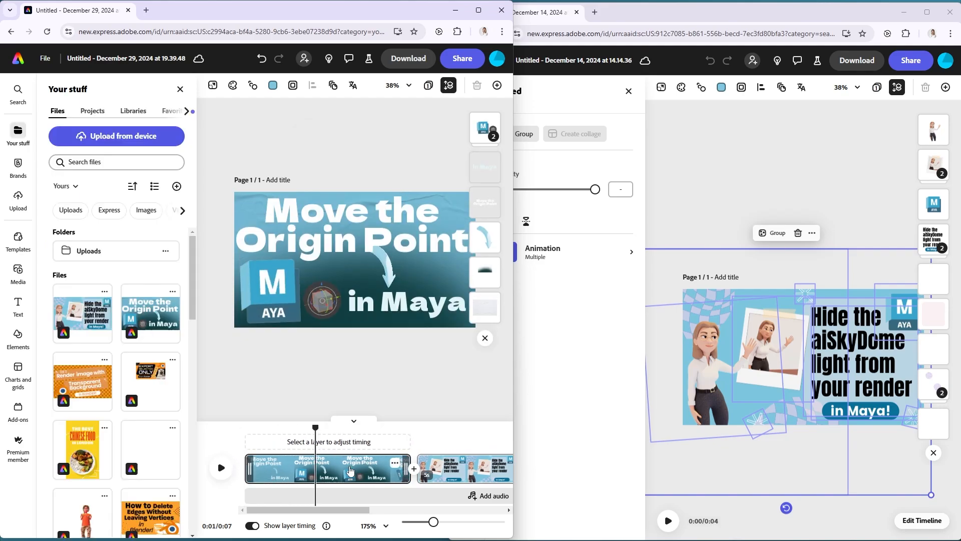
right_click(350, 471)
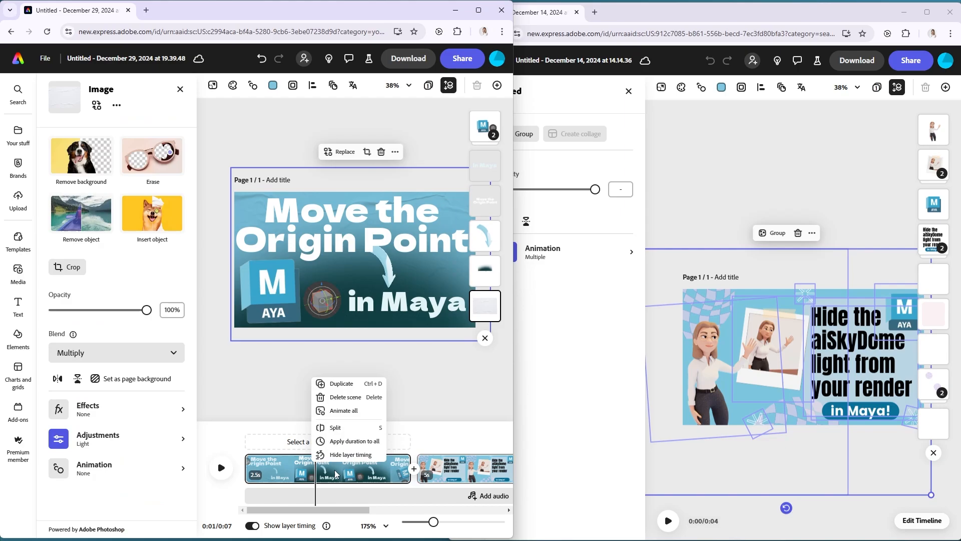
left_click(347, 442)
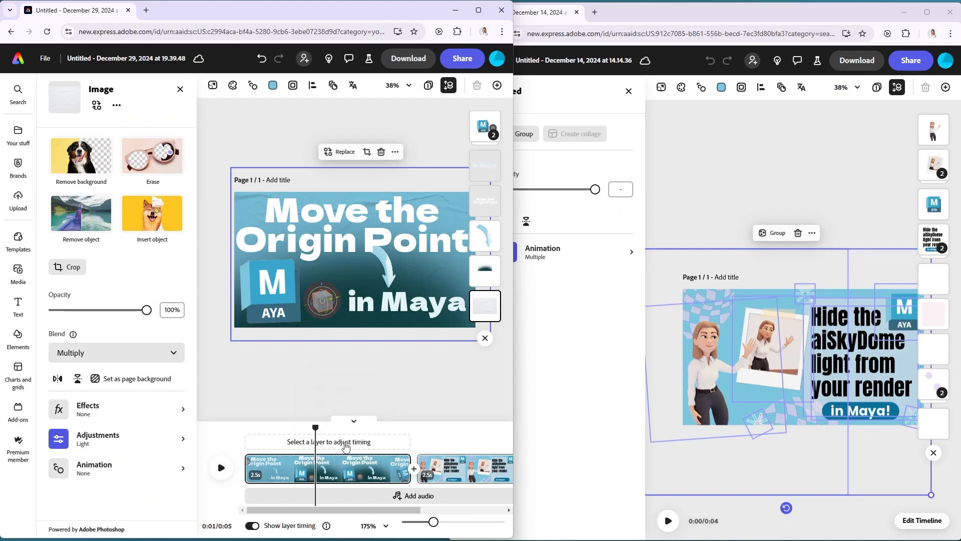
Maximize the December 29 project window and add an empty third scene after the aiSkyDome scene
left_click(478, 10)
left_click_drag(316, 437, 438, 439)
left_click_drag(446, 482, 313, 488)
left_click(622, 489)
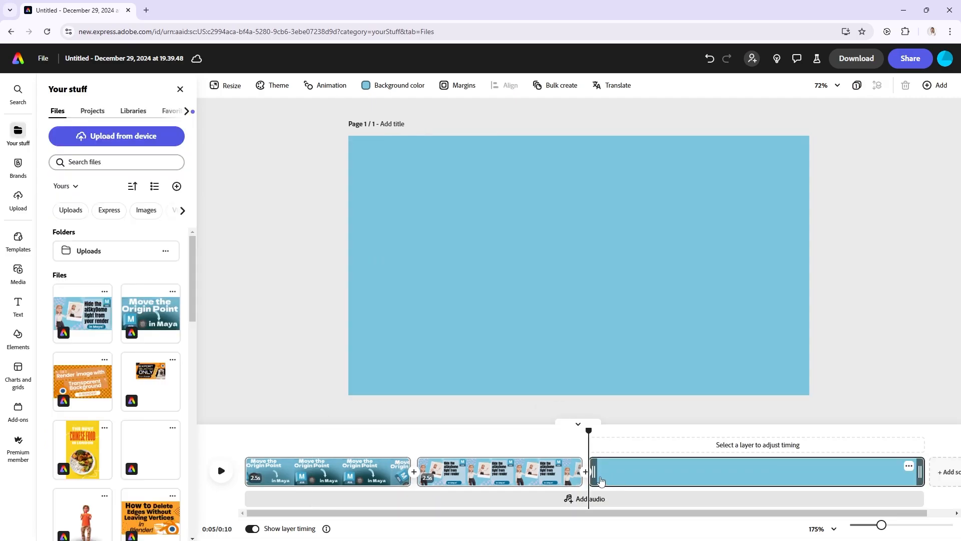
Place the project window beside the other one, return that one to the saved files, and open "How to Render a Single image in Maya!"
left_click_drag(684, 9, 257, 19)
left_click(540, 94)
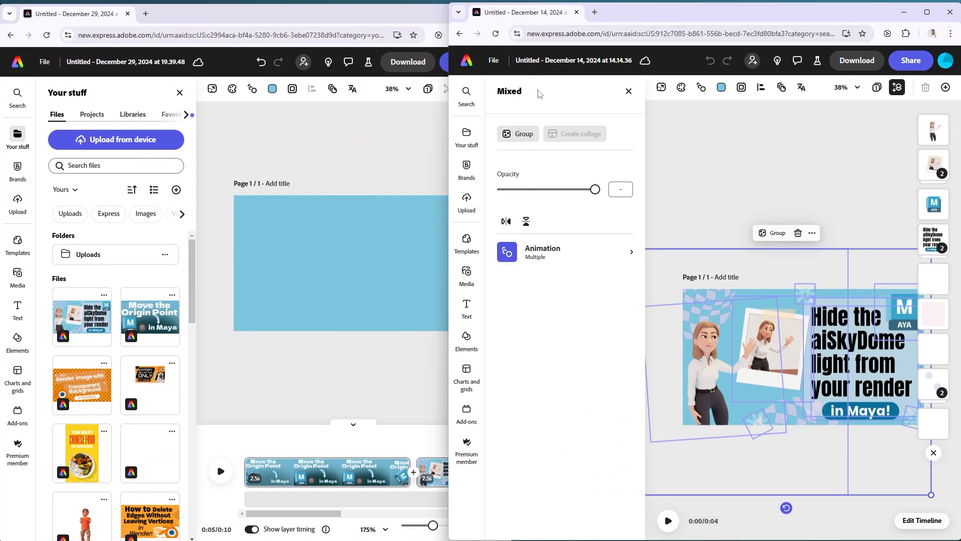
left_click(467, 135)
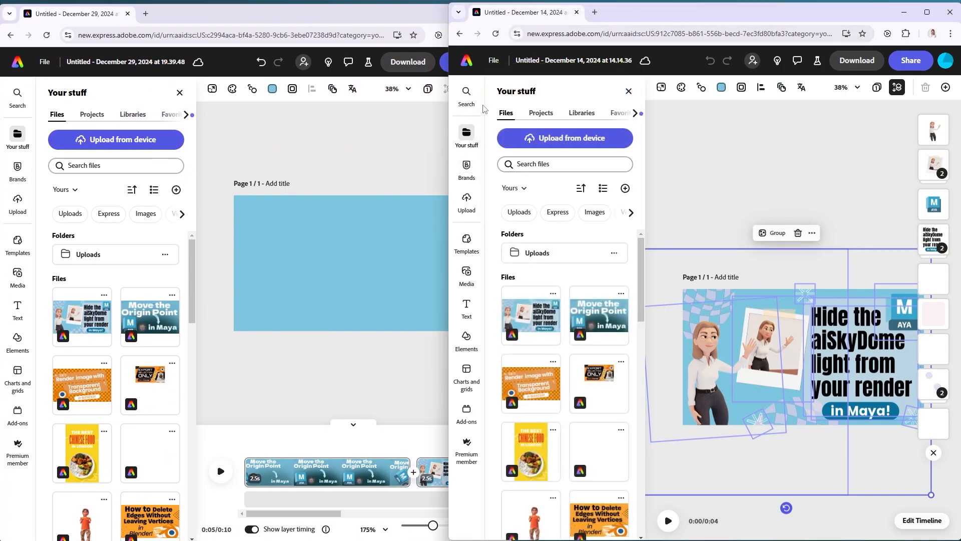
left_click(460, 34)
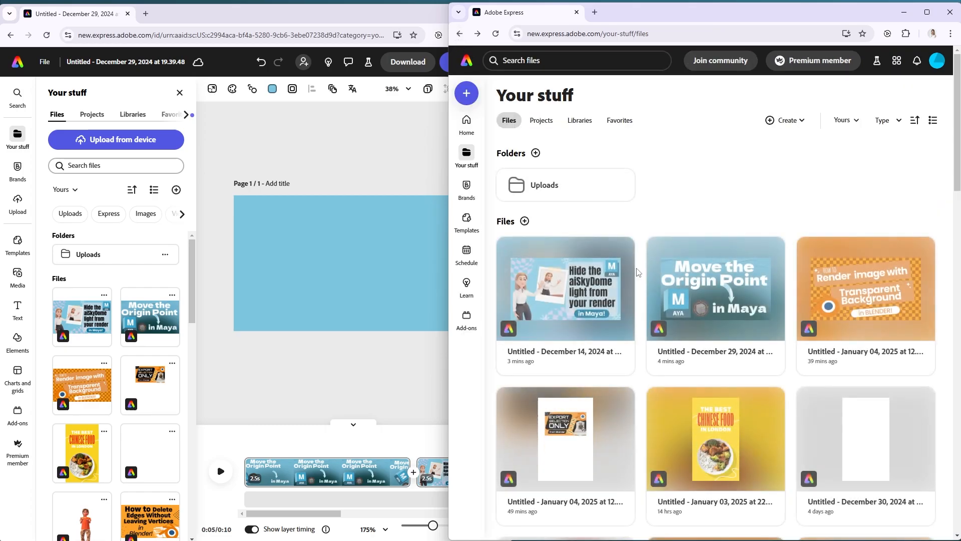
scroll(674, 229, "down", 12)
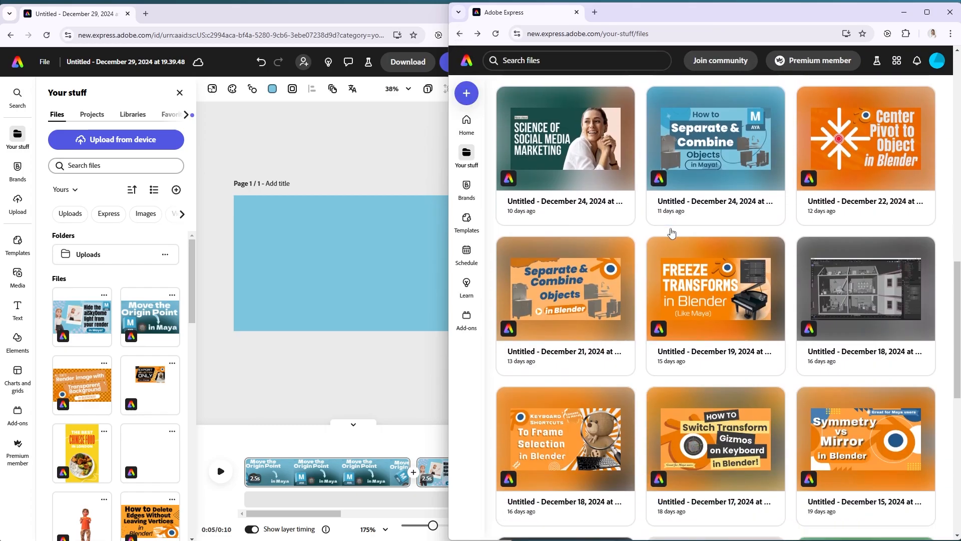
scroll(671, 227, "down", 8)
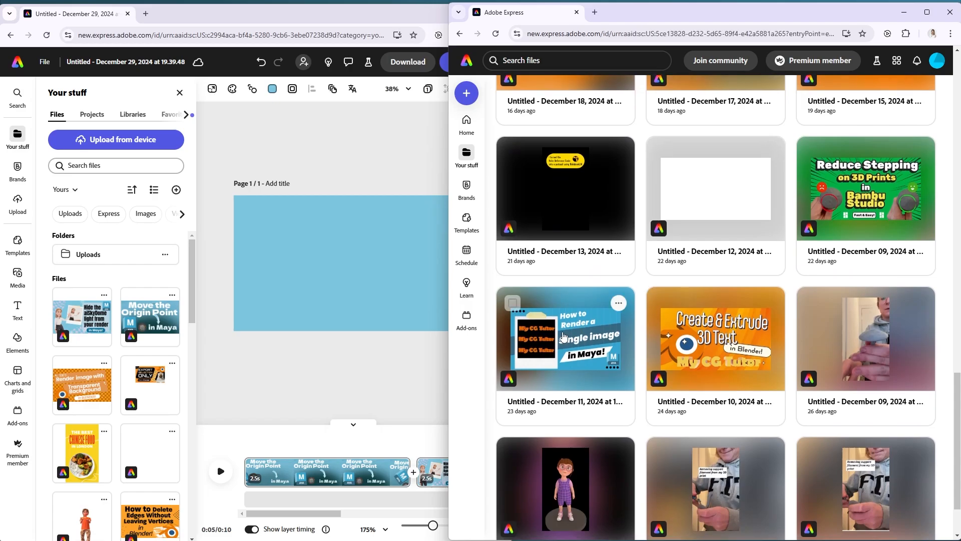
left_click(564, 337)
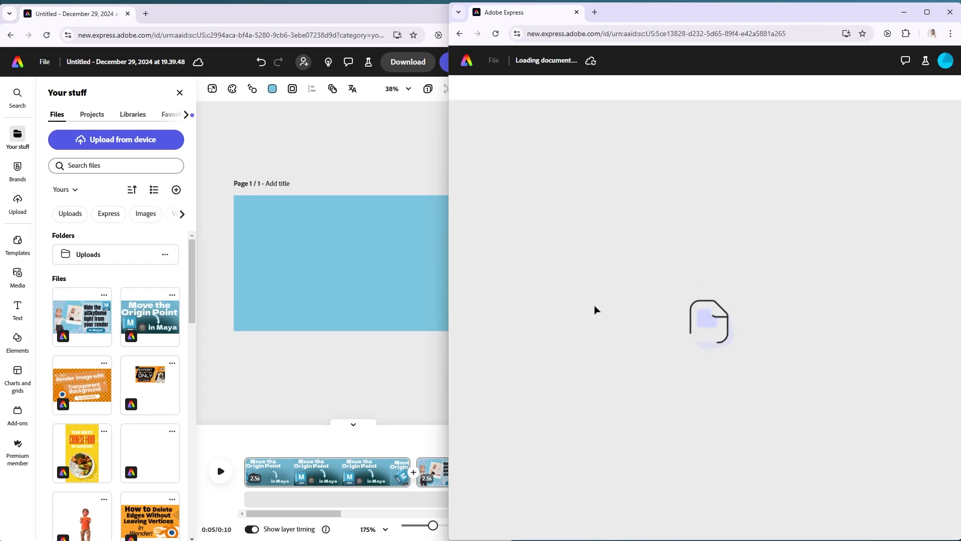
Select all elements of the "How to Render a Single image in Maya!" design and copy them
left_click_drag(661, 215, 960, 496)
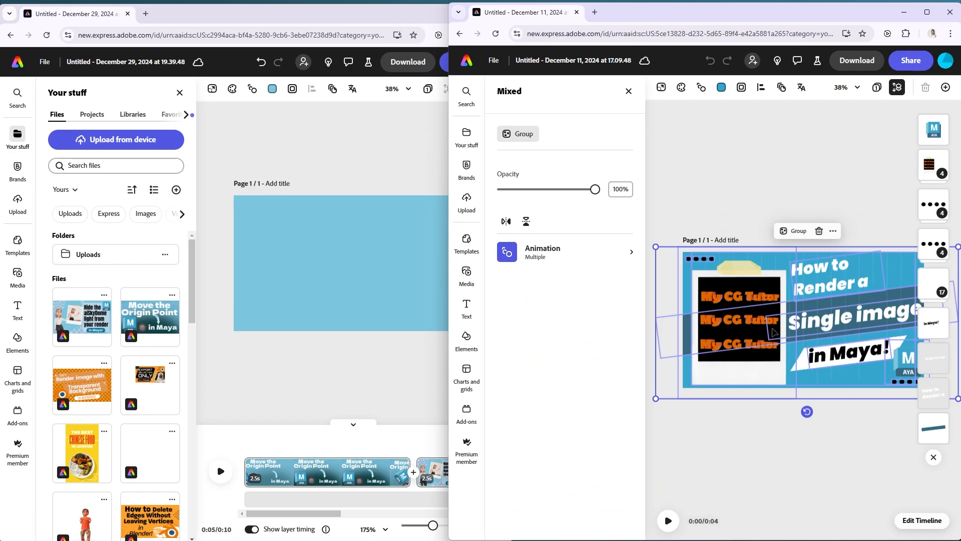
right_click(736, 269)
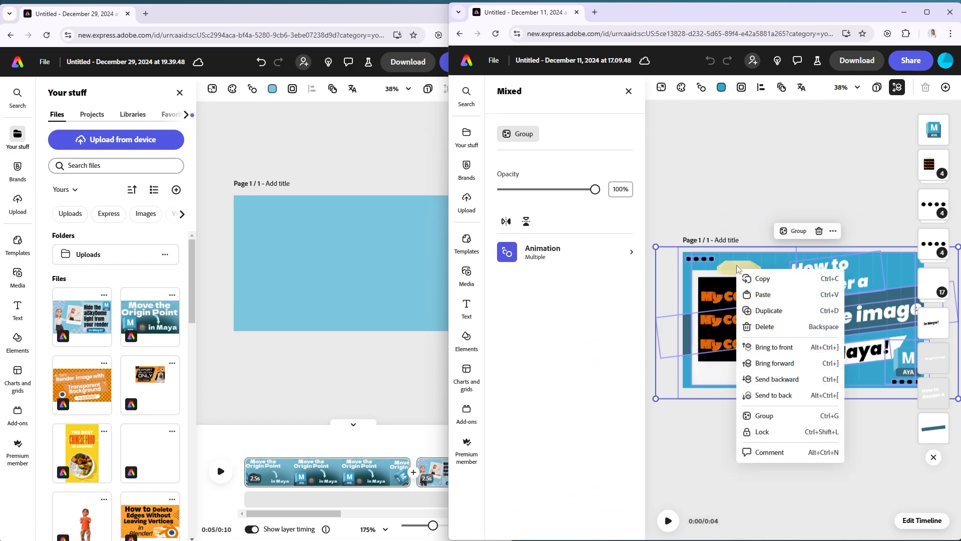
left_click(766, 281)
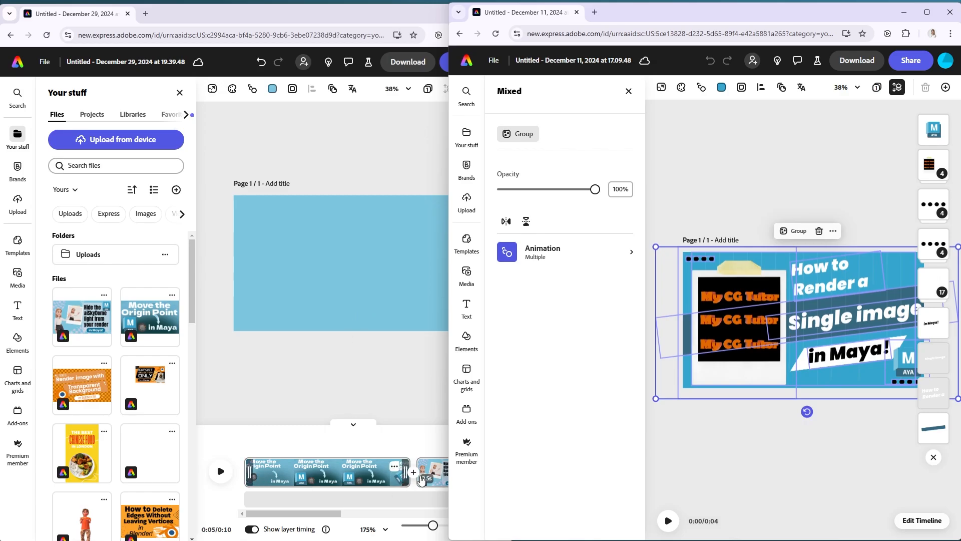
Paste the copied elements into the empty third scene of the maximized December 29 project, allowing clipboard access
left_click(389, 292)
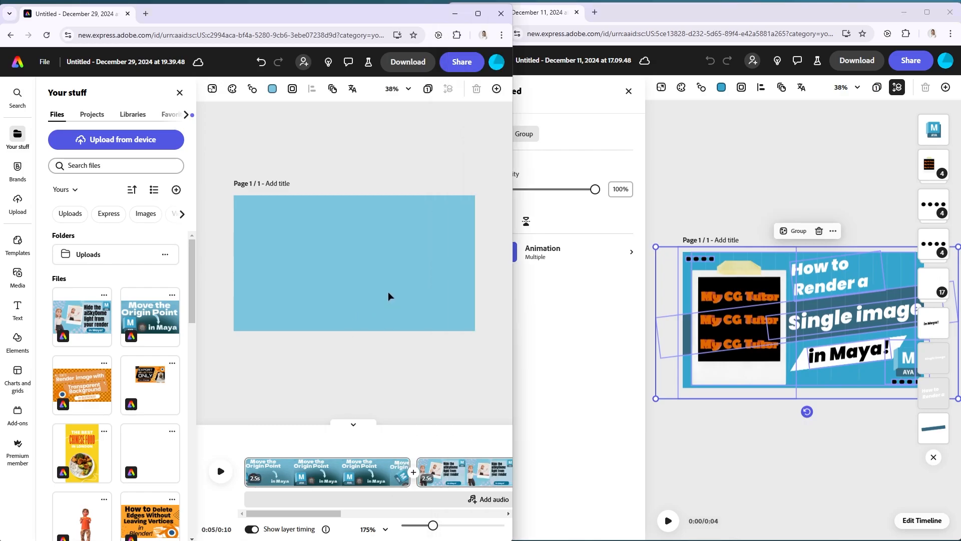
left_click(478, 15)
left_click(653, 478)
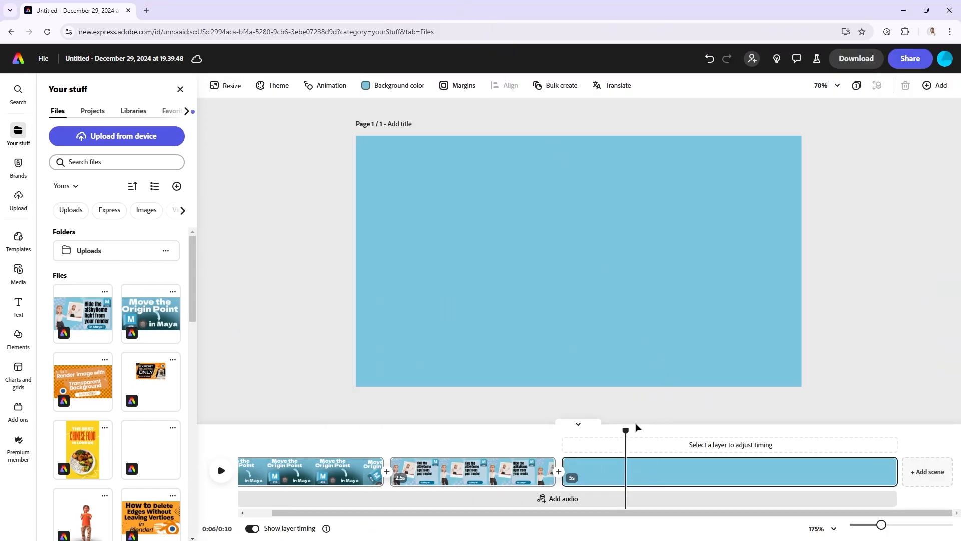
right_click(513, 239)
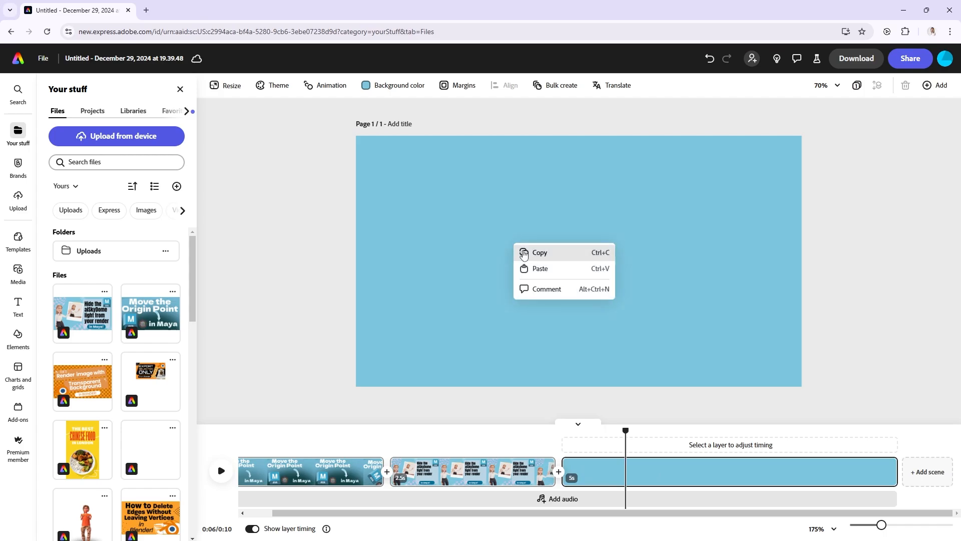
left_click(534, 268)
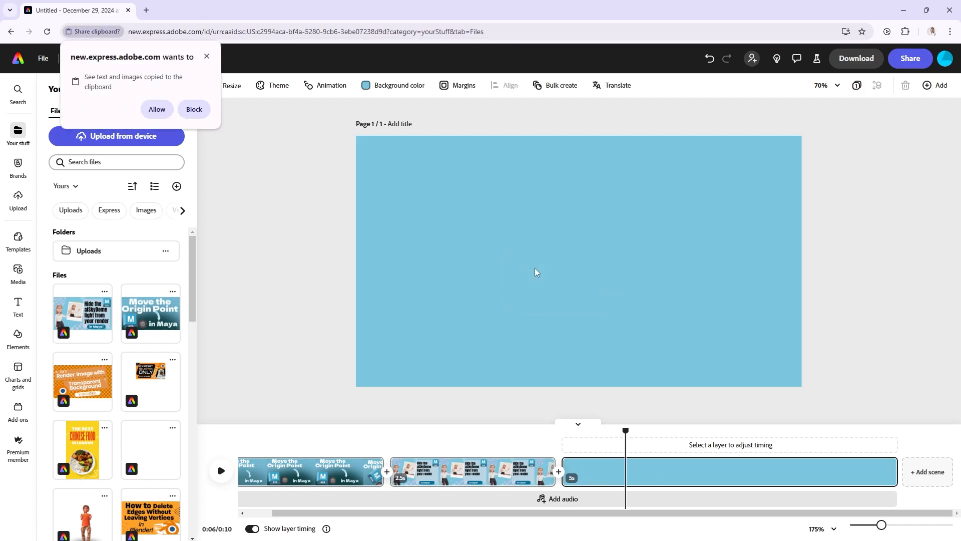
left_click(157, 110)
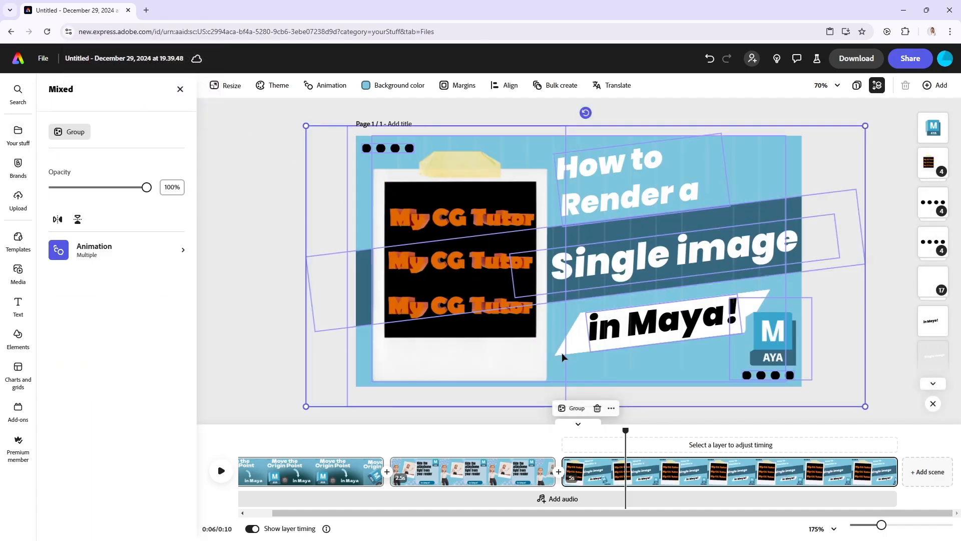
Apply the aiSkyDome scene's 2.5-second duration to all scenes in the project
left_click_drag(629, 429, 667, 505)
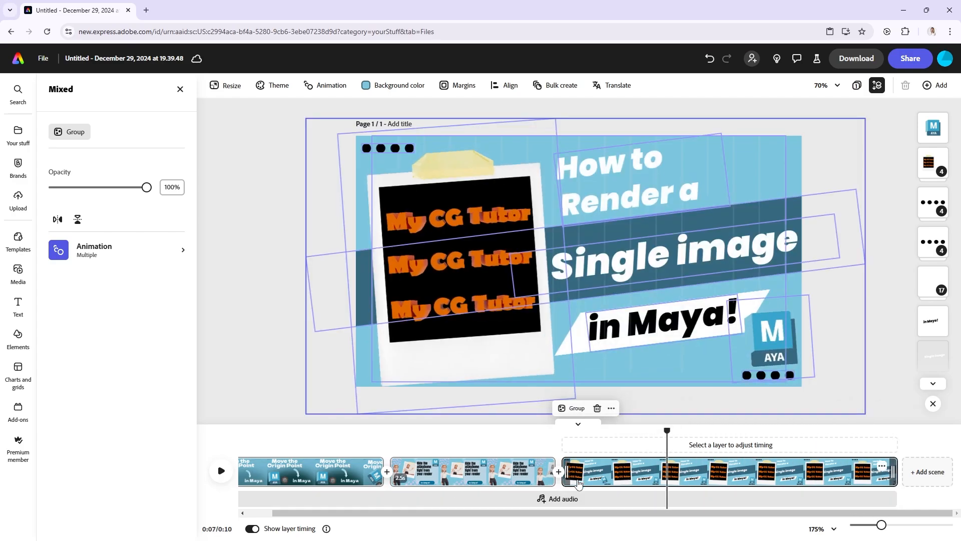
right_click(484, 471)
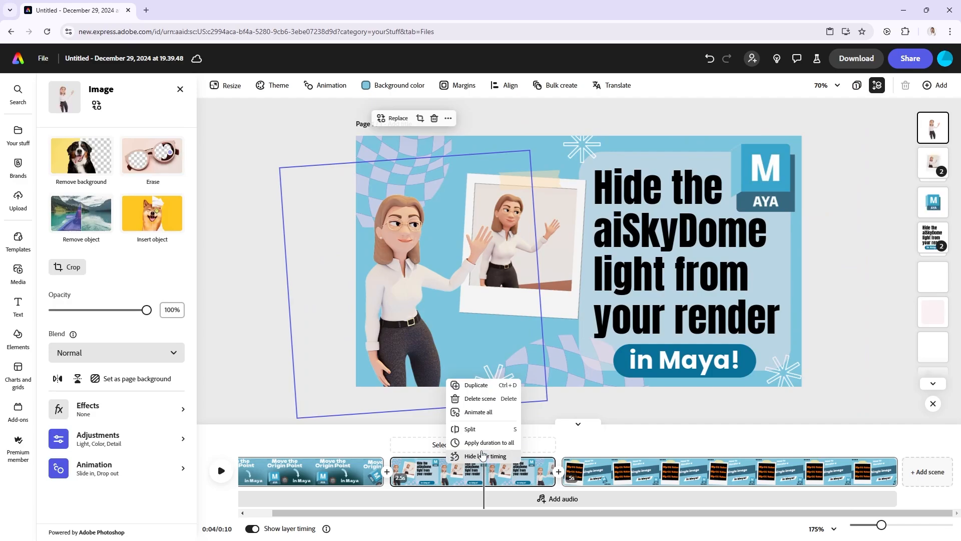
left_click(485, 443)
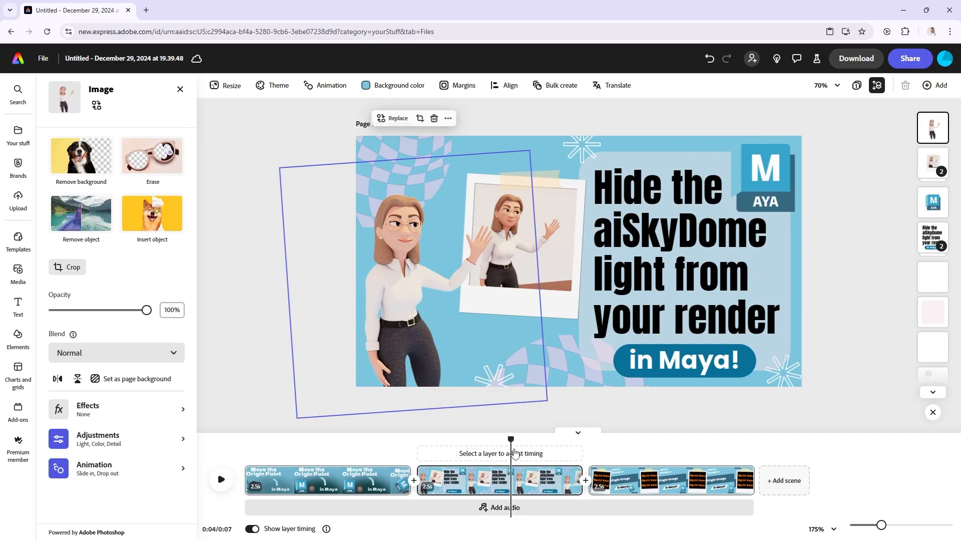
Scrub the timeline from the end of the Origin Point scene through the aiSkyDome scene to check the animation
left_click_drag(510, 439, 516, 525)
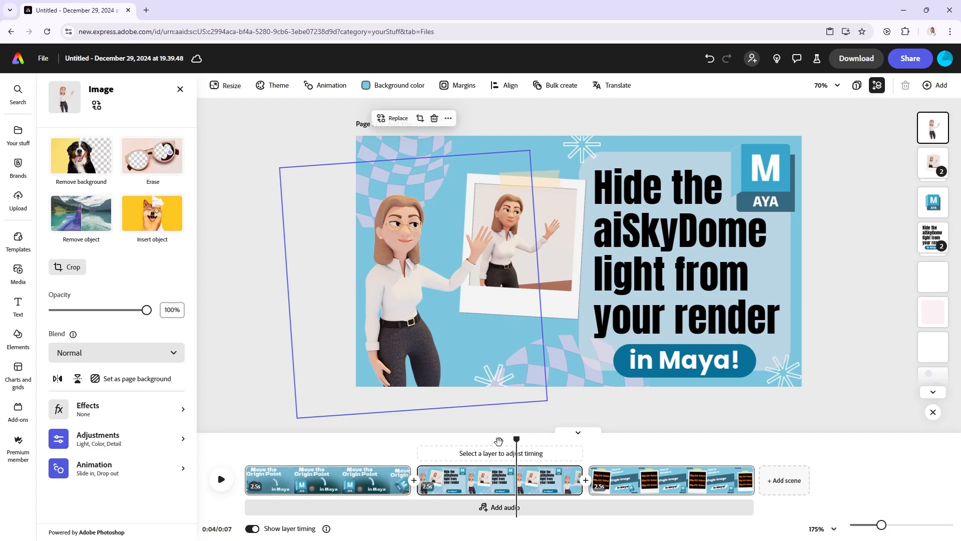
left_click_drag(498, 441, 430, 441)
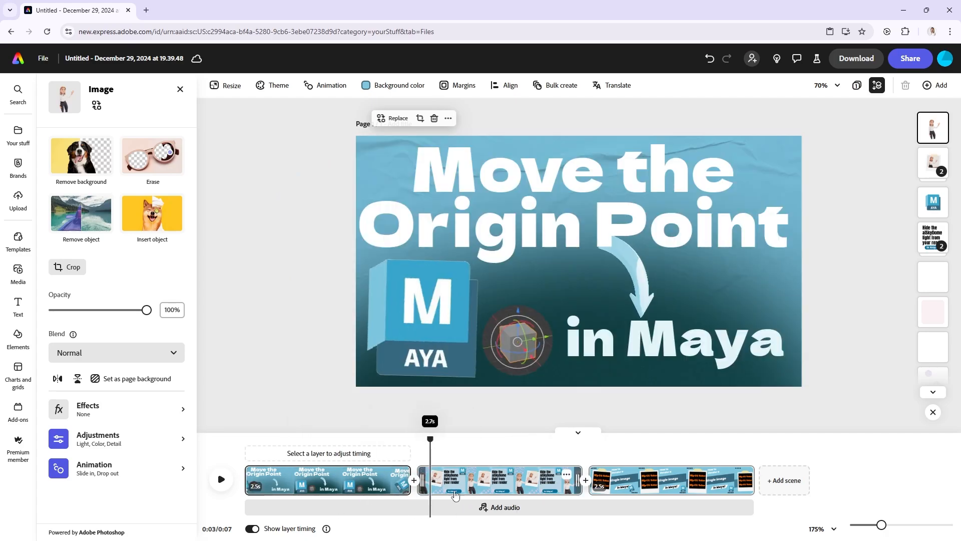
mouse_move(455, 495)
left_mouse_down()
mouse_move(590, 508)
mouse_move(496, 507)
mouse_move(451, 494)
left_mouse_up()
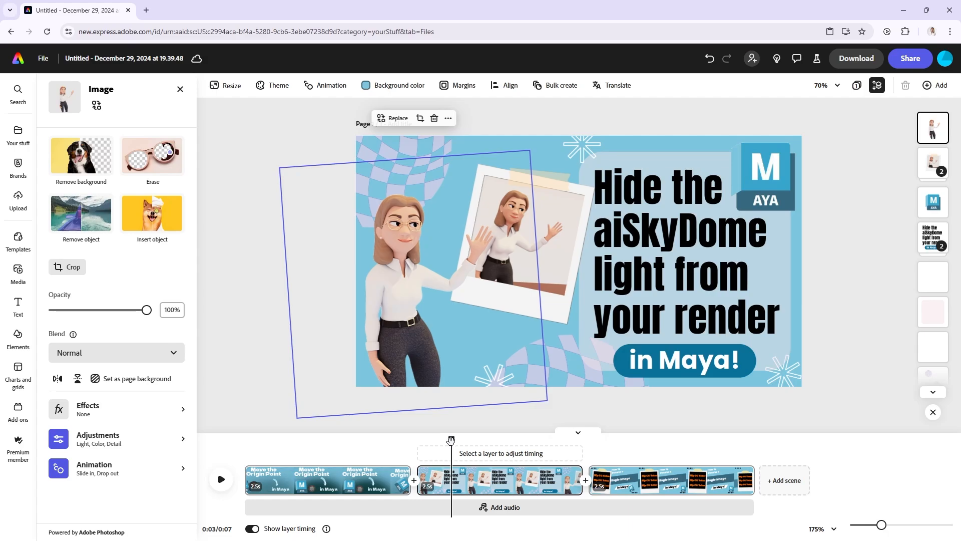
mouse_move(450, 440)
left_mouse_down()
mouse_move(298, 440)
mouse_move(453, 440)
left_mouse_up()
left_click_drag(554, 513, 525, 515)
mouse_move(505, 480)
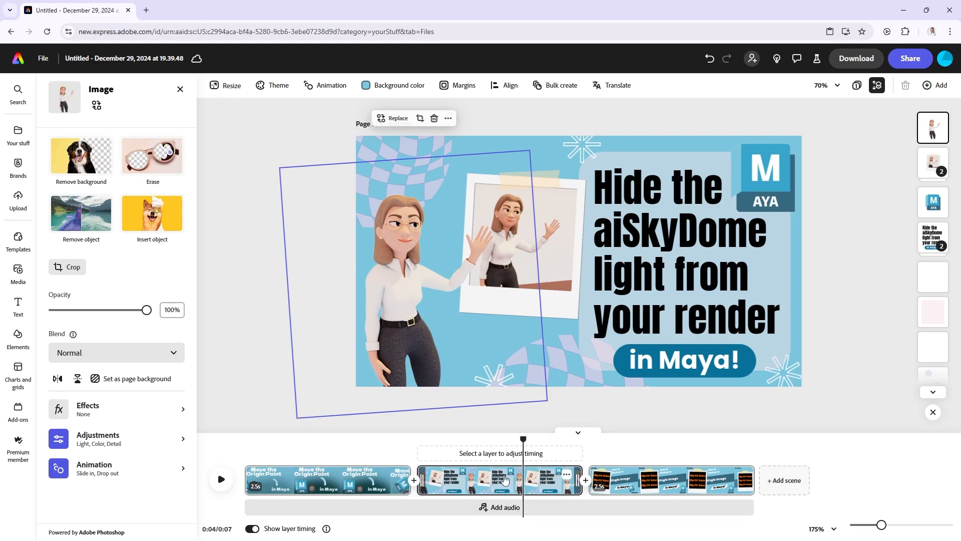